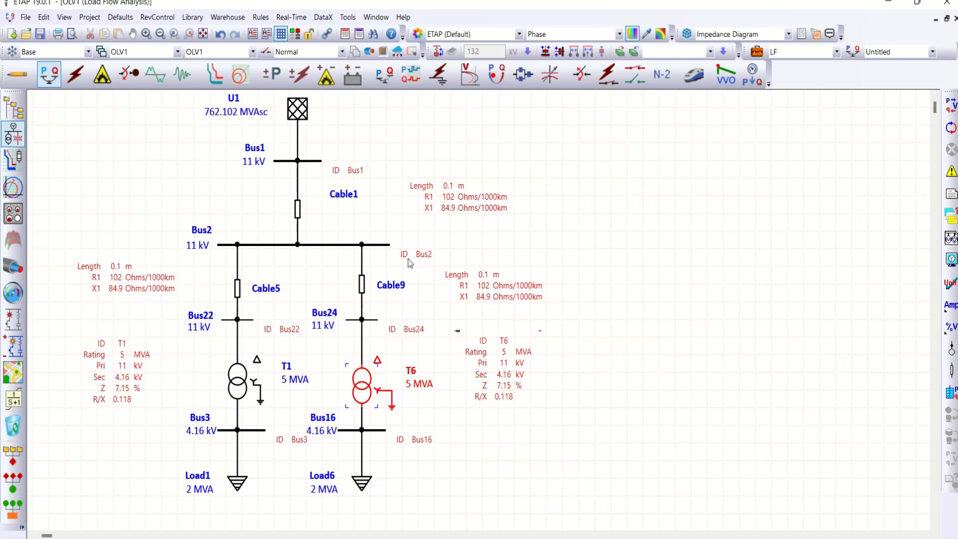
# - Review utility U1's voltage rating and short-circuit data in its editor
pyautogui.doubleClick(297, 113)
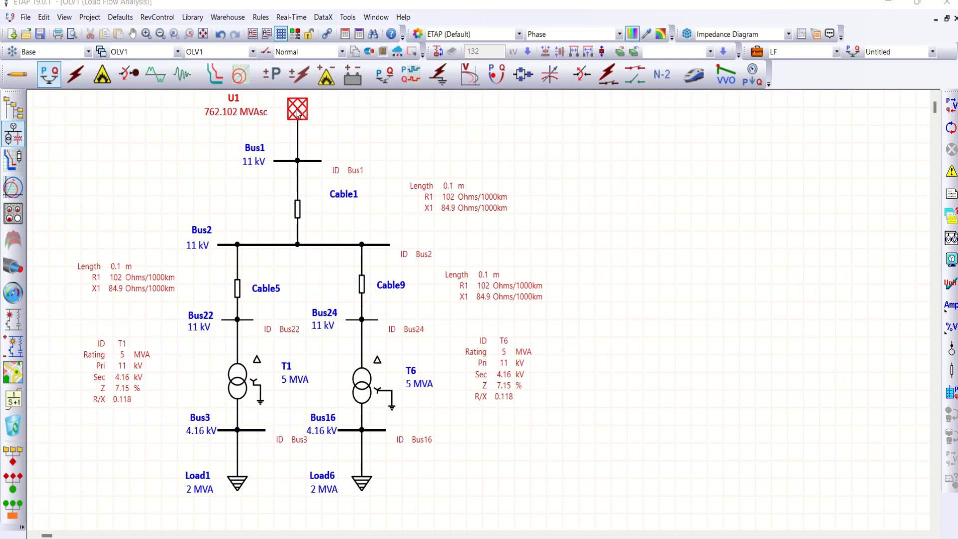
pyautogui.click(367, 105)
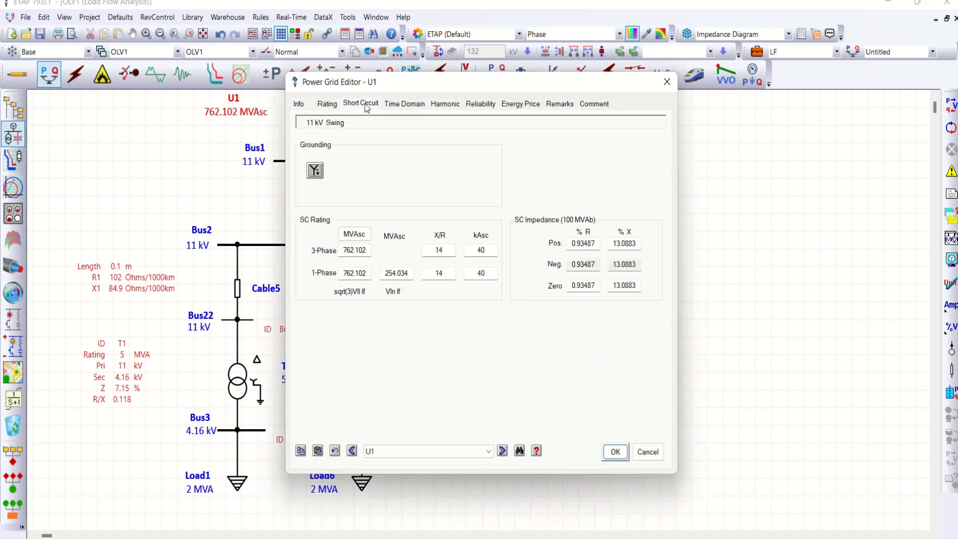
pyautogui.click(326, 105)
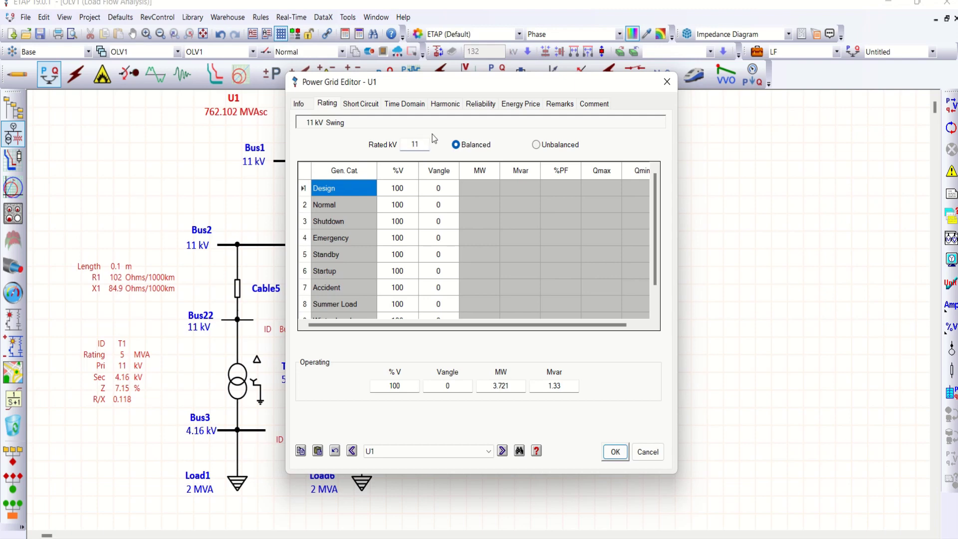
pyautogui.click(360, 103)
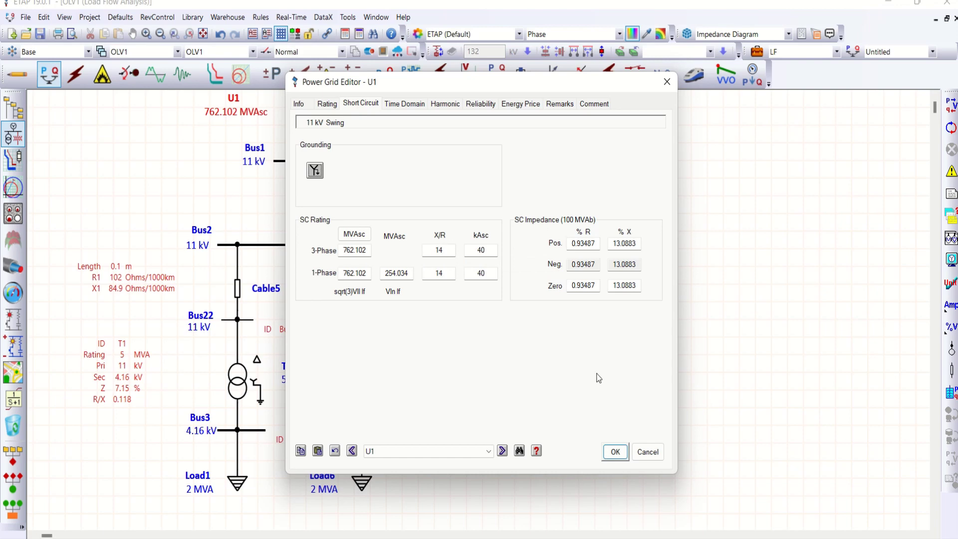
pyautogui.click(615, 452)
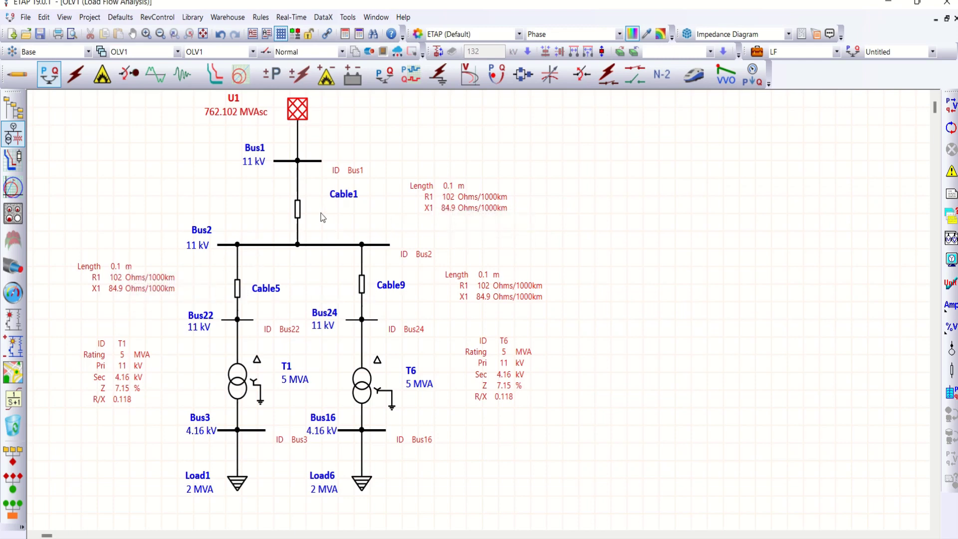
# - Check Load1's ratings, loading categories and rated kV in its editor
pyautogui.moveTo(239, 290)
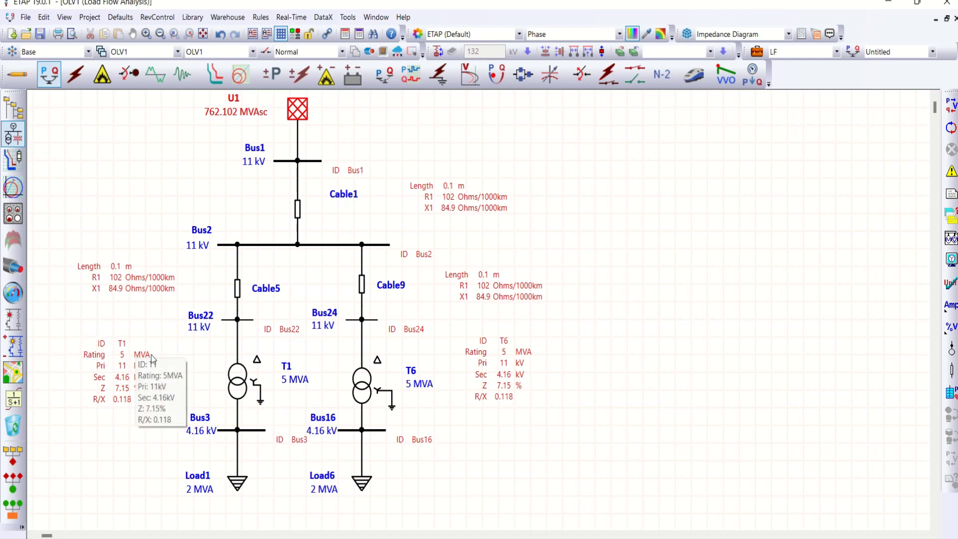
pyautogui.moveTo(135, 377)
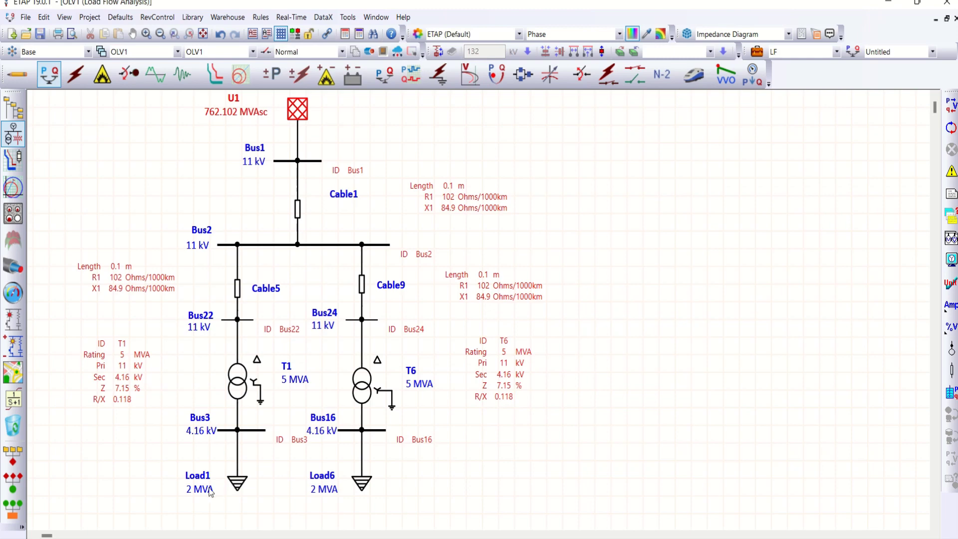
pyautogui.doubleClick(245, 488)
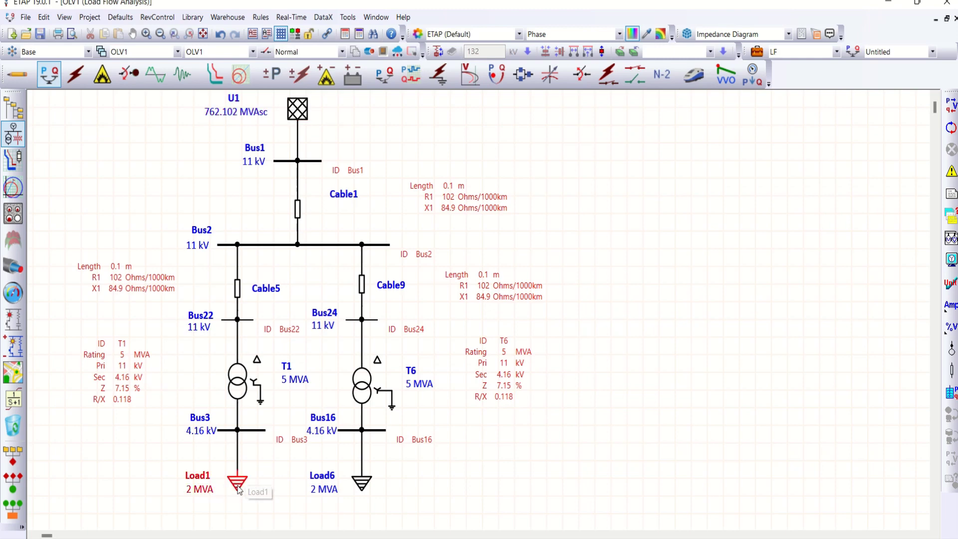
pyautogui.click(365, 98)
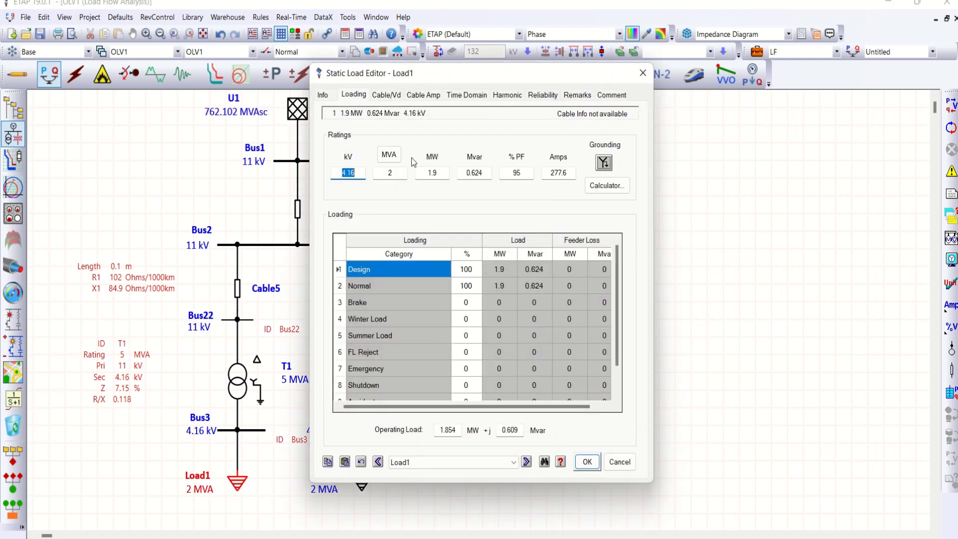
pyautogui.click(358, 174)
pyautogui.click(586, 461)
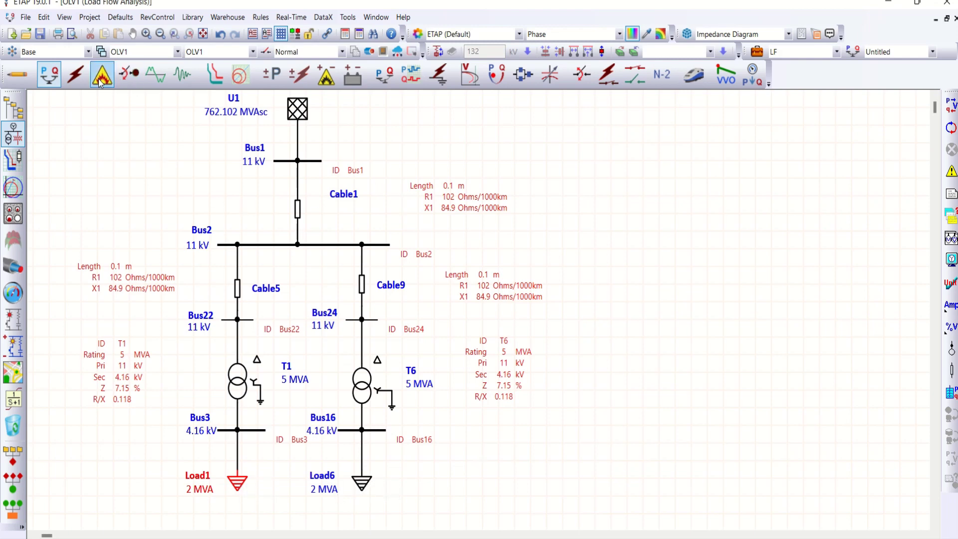
# - Run the load flow and tidy the result and bus labels near Bus22, Bus24 and Bus16
pyautogui.click(953, 107)
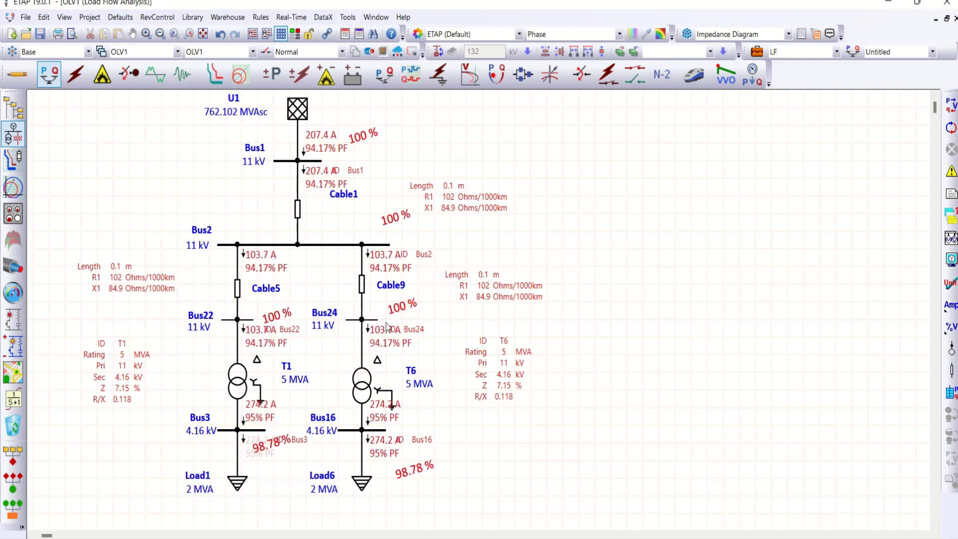
pyautogui.moveTo(267, 320)
pyautogui.mouseDown()
pyautogui.moveTo(292, 299)
pyautogui.moveTo(299, 329)
pyautogui.moveTo(319, 330)
pyautogui.moveTo(324, 343)
pyautogui.mouseUp()
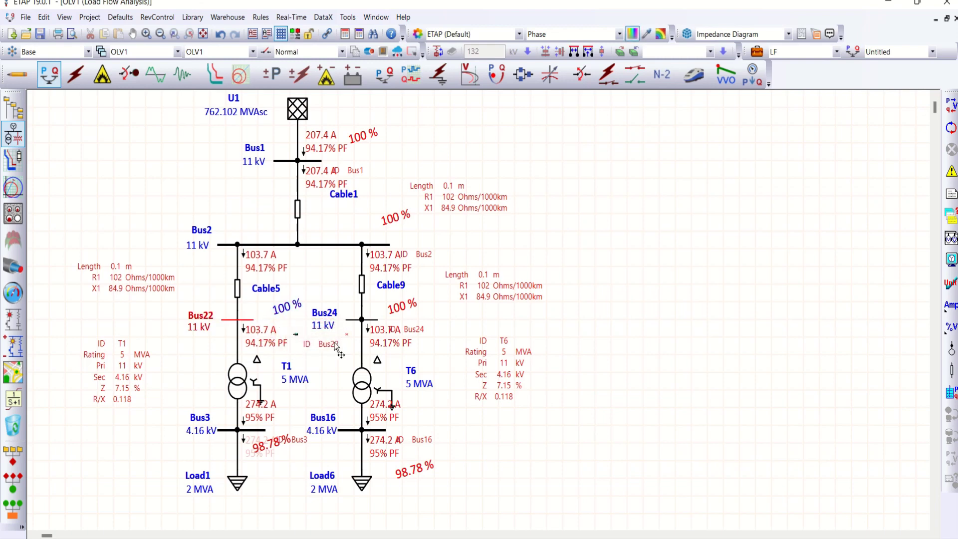
pyautogui.moveTo(414, 329); pyautogui.dragTo(455, 329)
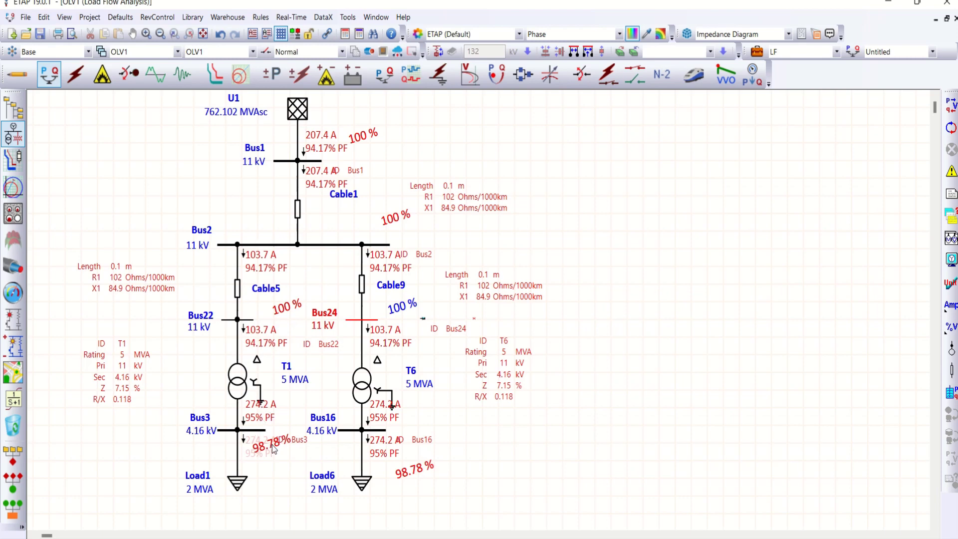
pyautogui.moveTo(280, 437); pyautogui.dragTo(309, 414)
pyautogui.moveTo(427, 441); pyautogui.dragTo(459, 436)
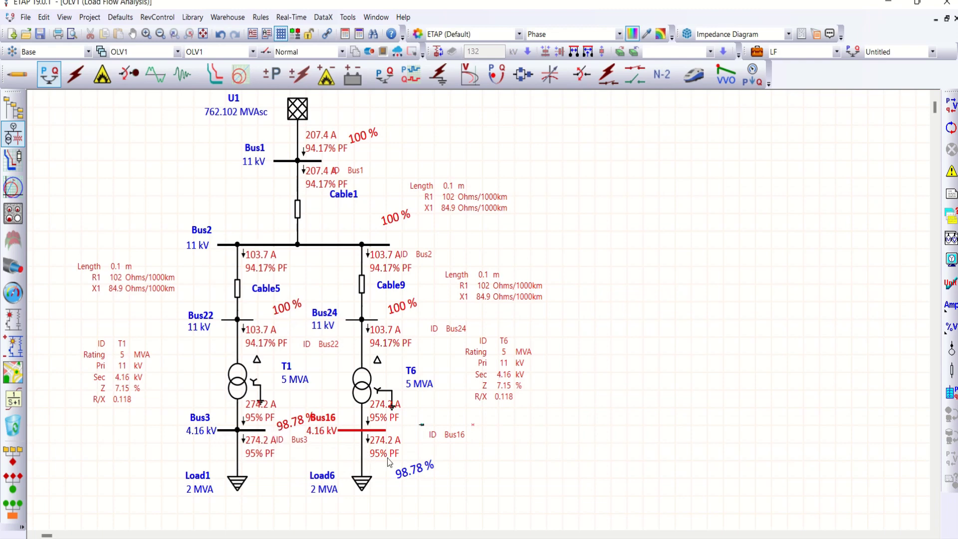
pyautogui.click(327, 423)
pyautogui.moveTo(326, 423); pyautogui.dragTo(295, 426)
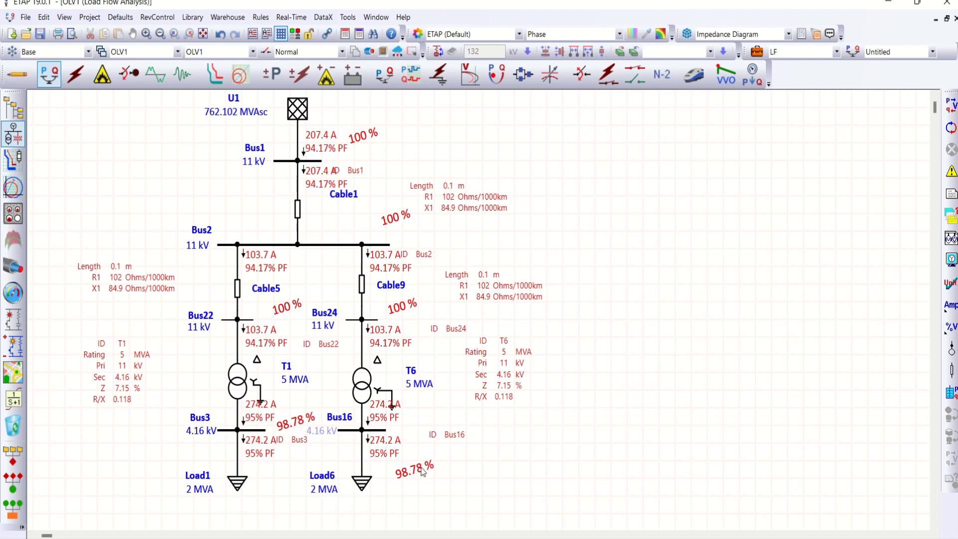
pyautogui.moveTo(420, 471); pyautogui.dragTo(424, 450)
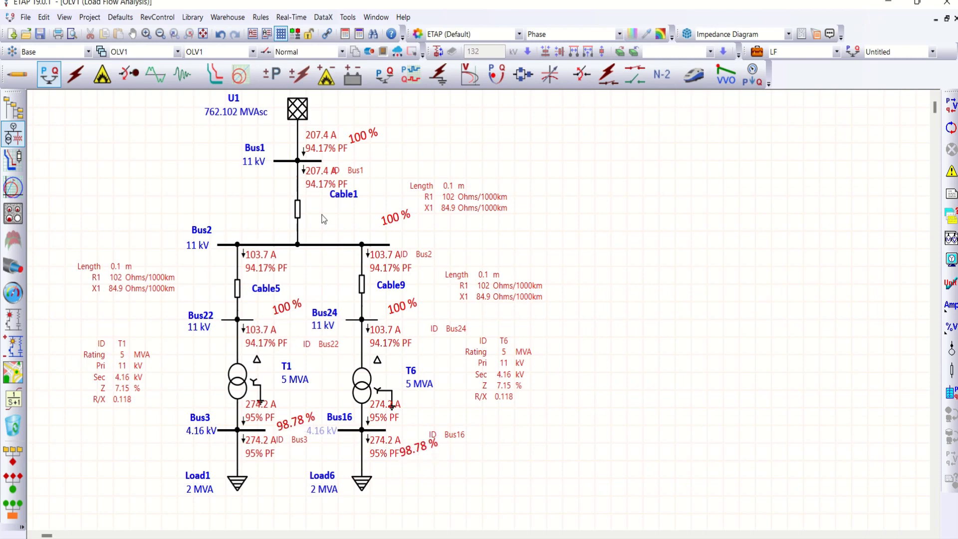
# - Run harmonic load flow in Harmonic mode, showing 19.55 % feeder THD, then close the order slider
pyautogui.click(157, 84)
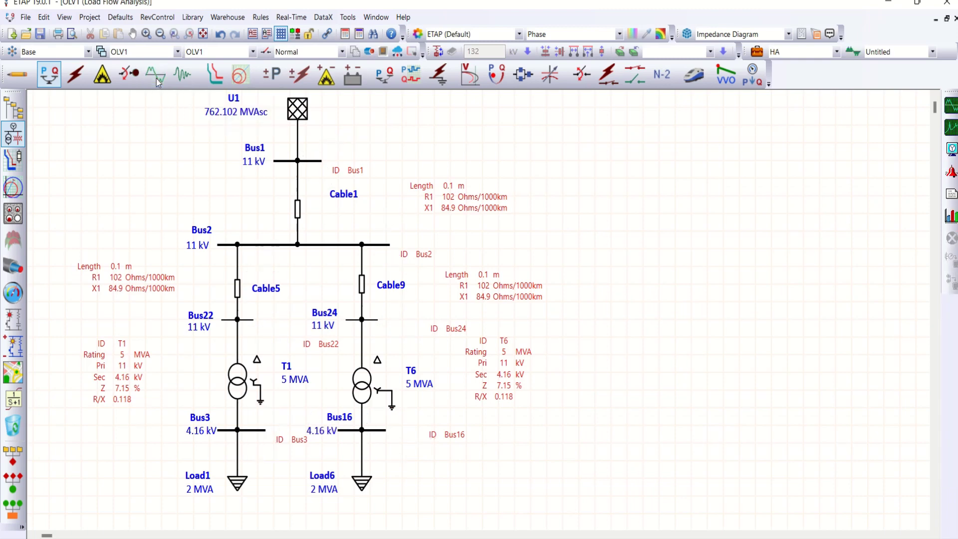
pyautogui.click(951, 104)
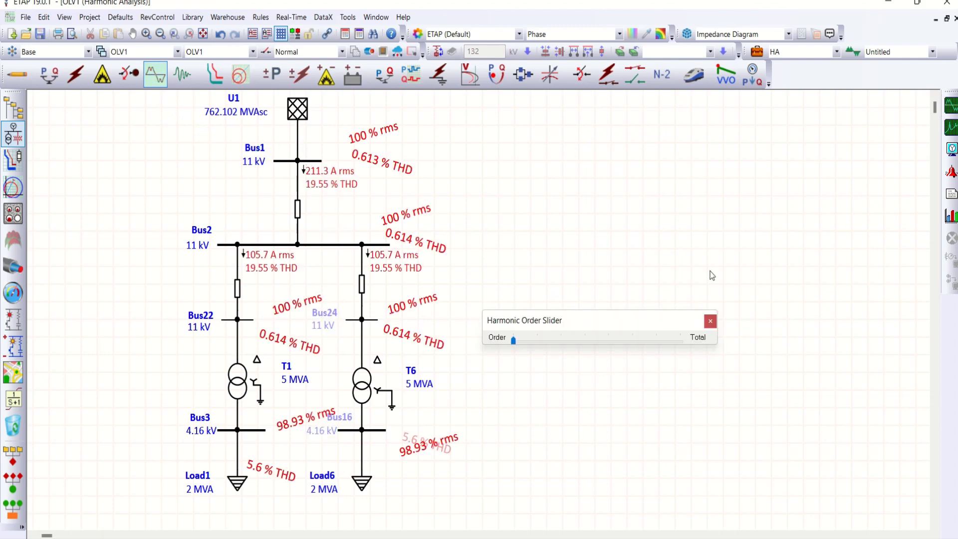
pyautogui.click(709, 321)
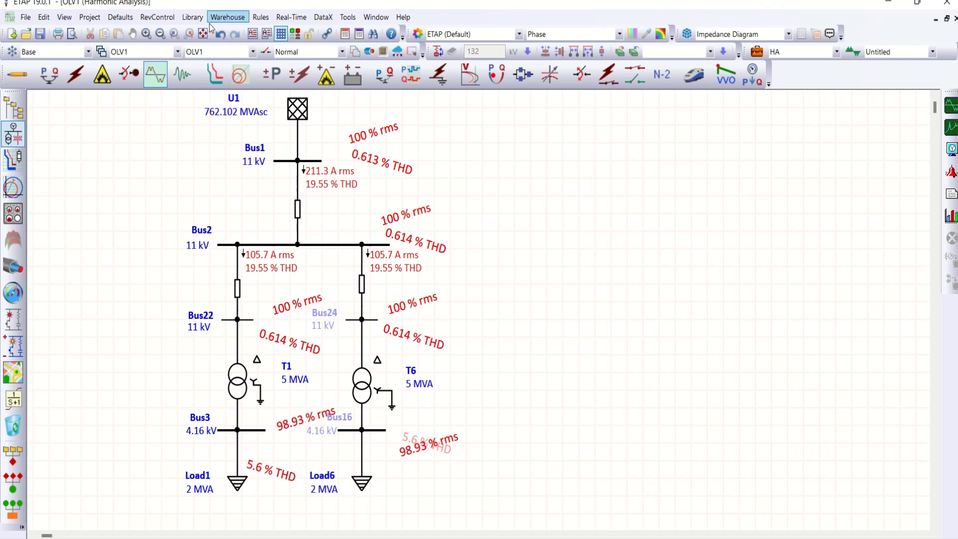
# - Confirm Load1 and Load6 both use the POWER 'Triplen and10' current-source harmonic spectrum
pyautogui.doubleClick(237, 483)
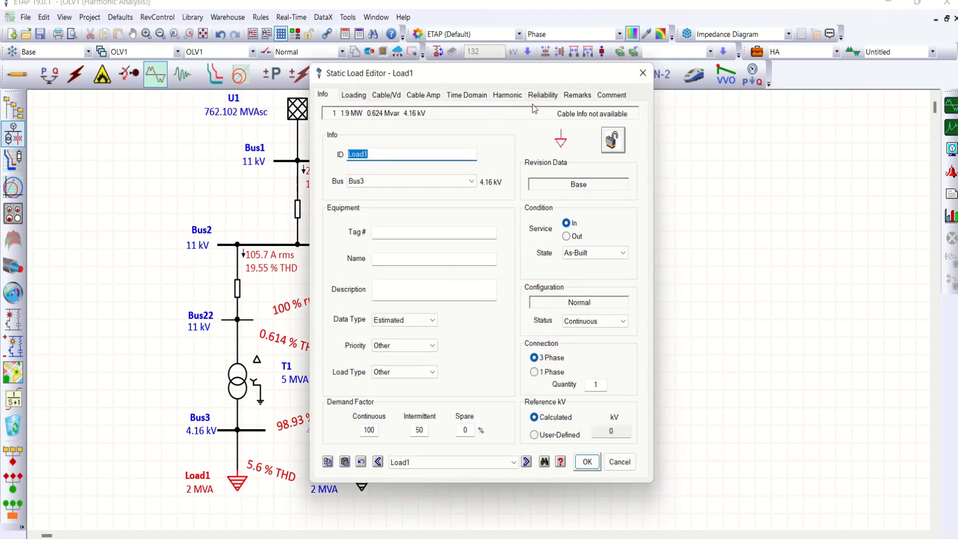
pyautogui.click(506, 95)
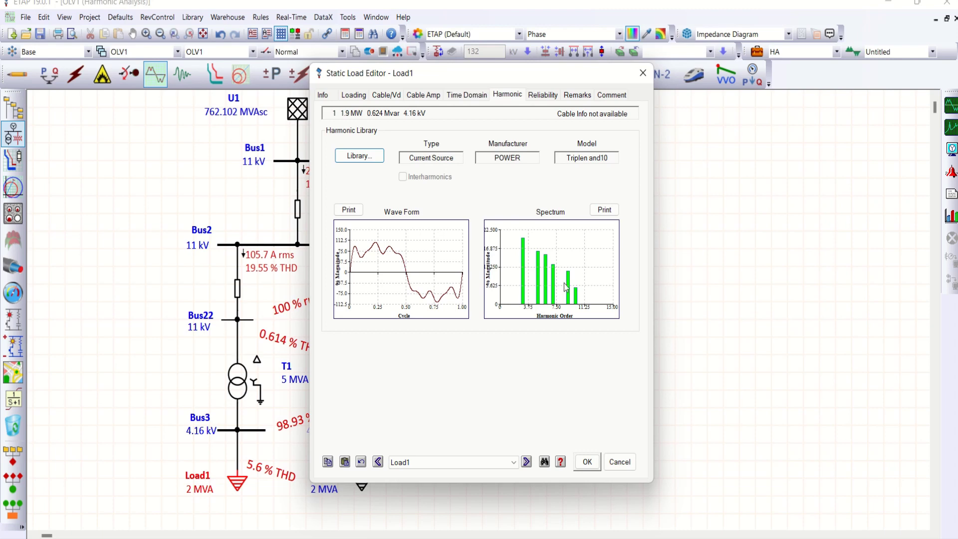
pyautogui.click(586, 462)
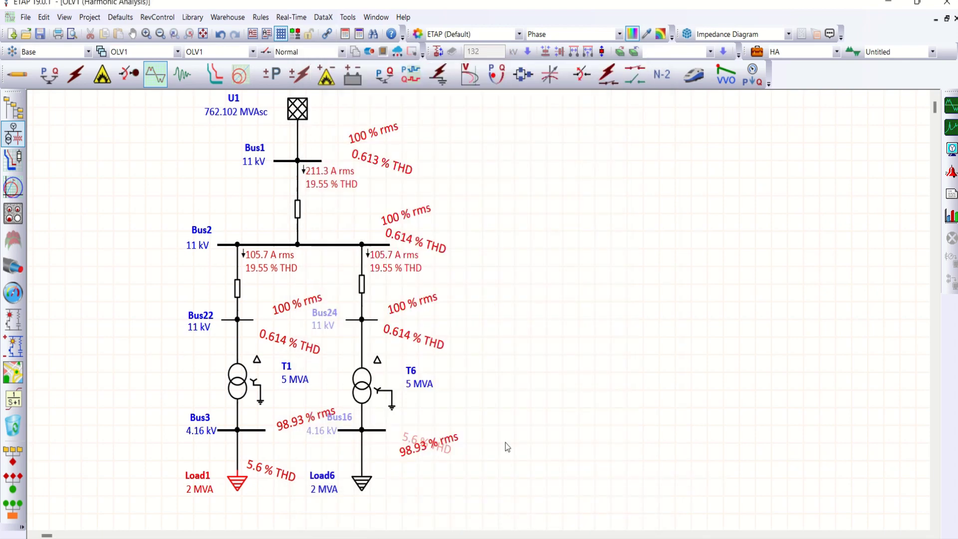
pyautogui.doubleClick(362, 477)
pyautogui.click(506, 95)
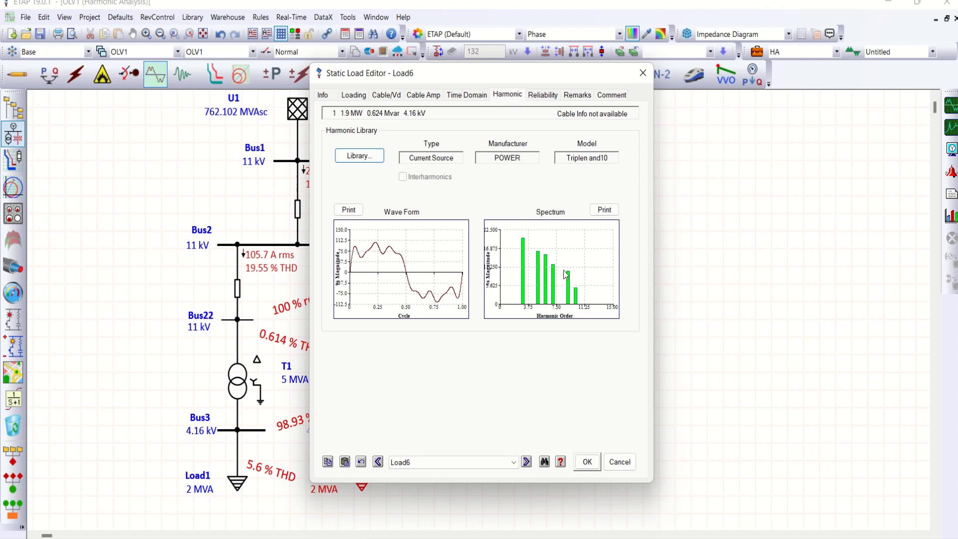
pyautogui.click(586, 462)
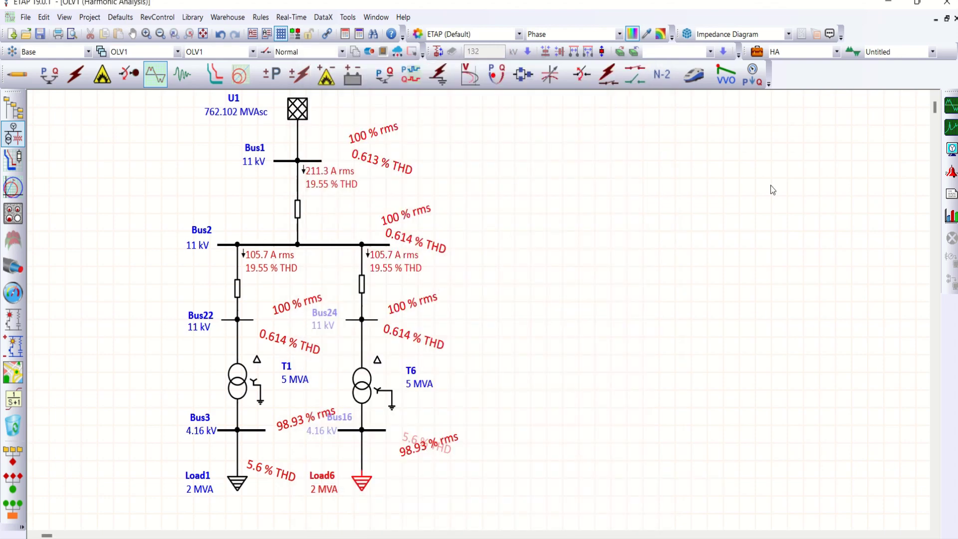
# - Open and reposition the Harmonic Order Slider, viewing results for orders 1 and 3
pyautogui.click(950, 105)
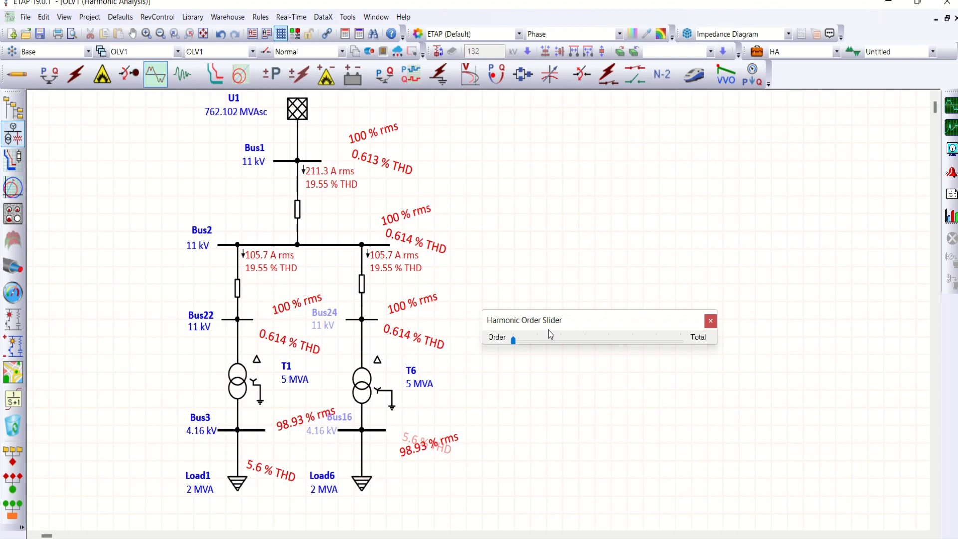
pyautogui.moveTo(579, 320); pyautogui.dragTo(584, 282)
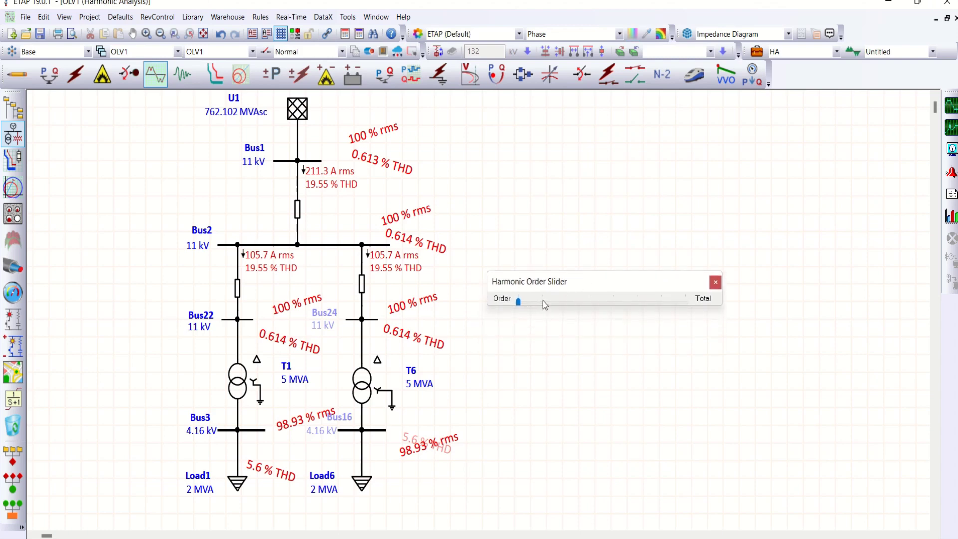
pyautogui.click(543, 301)
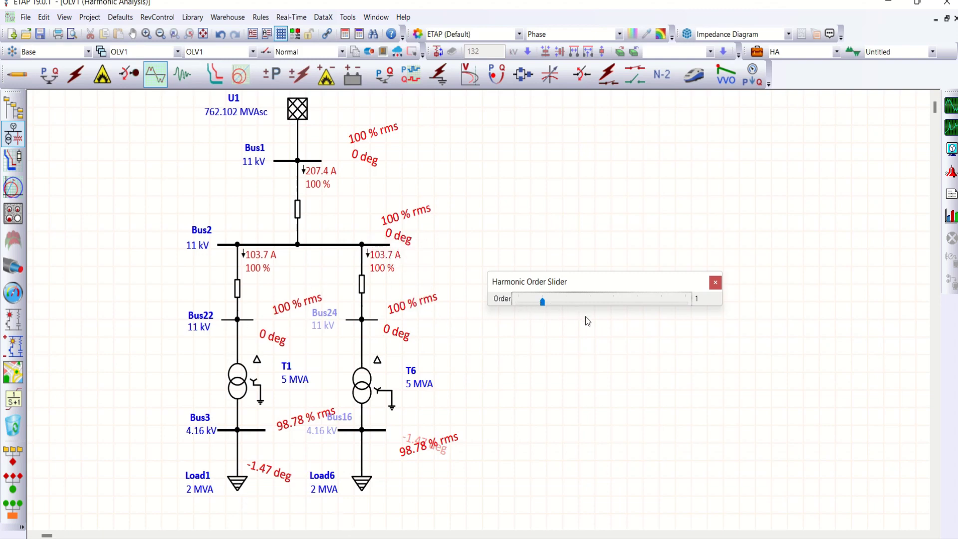
pyautogui.moveTo(565, 298); pyautogui.dragTo(565, 300)
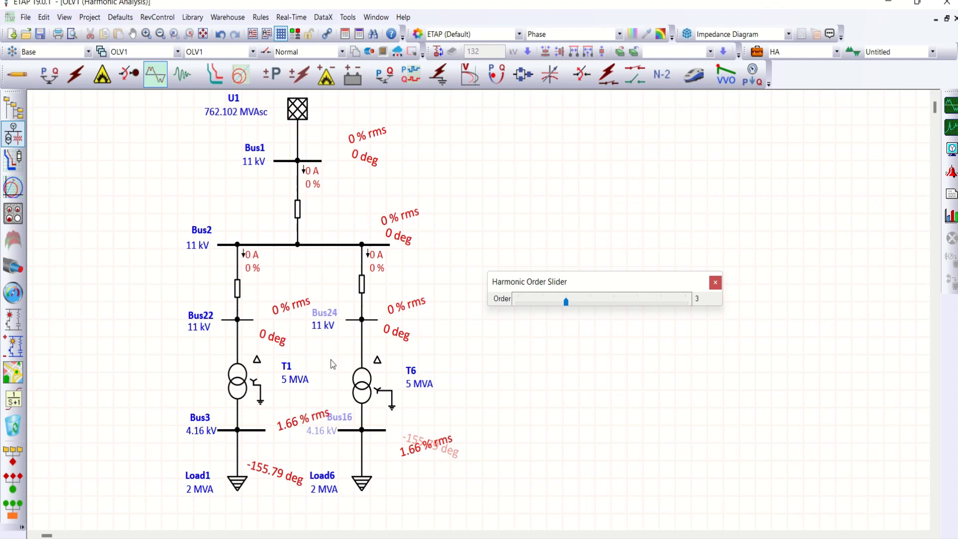
# - Step through harmonic orders 5, 6, 7, 9 and 10, then return to order 5
pyautogui.moveTo(262, 366)
pyautogui.click(591, 302)
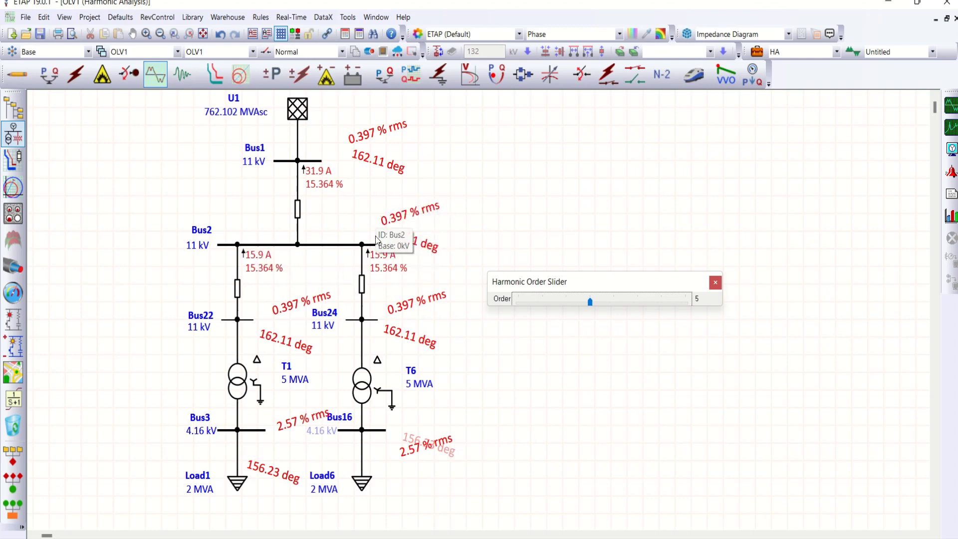
pyautogui.click(617, 303)
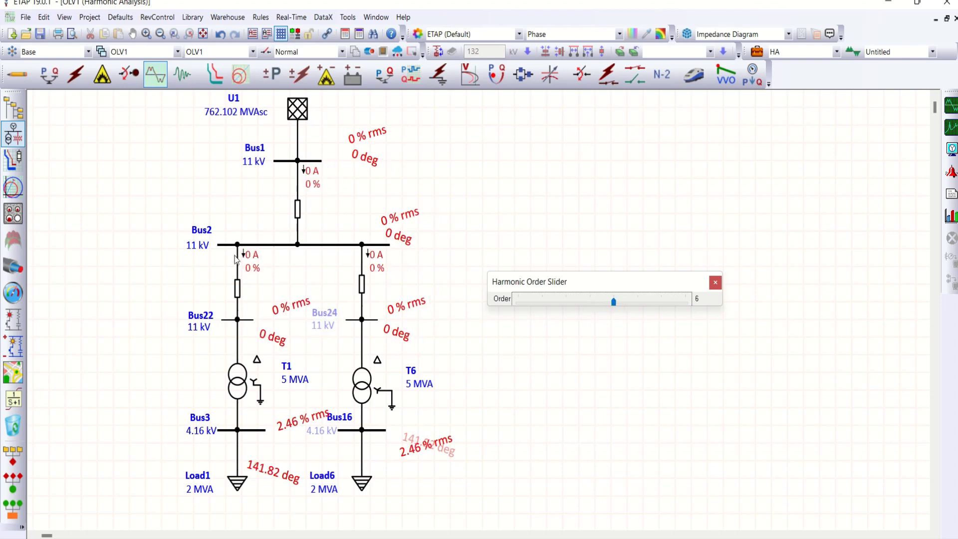
pyautogui.click(641, 301)
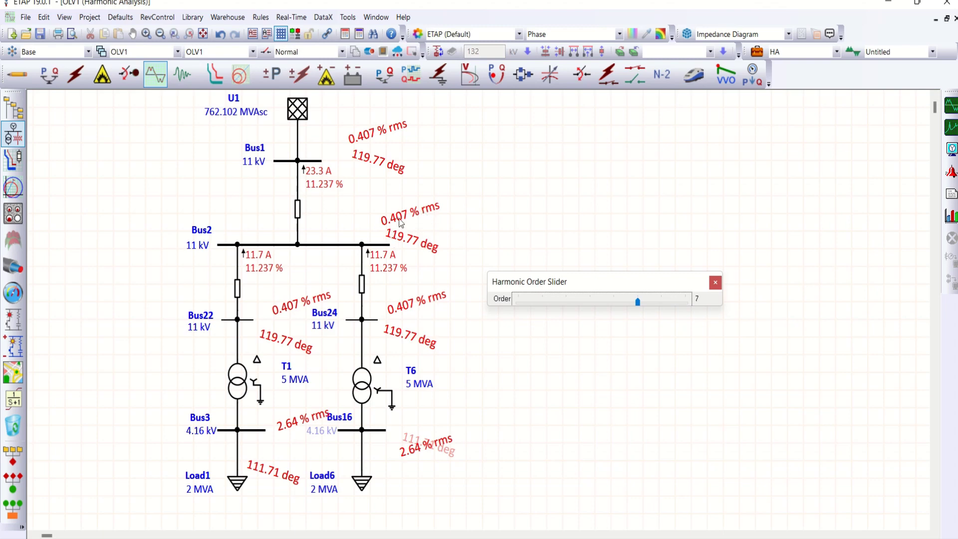
pyautogui.click(660, 300)
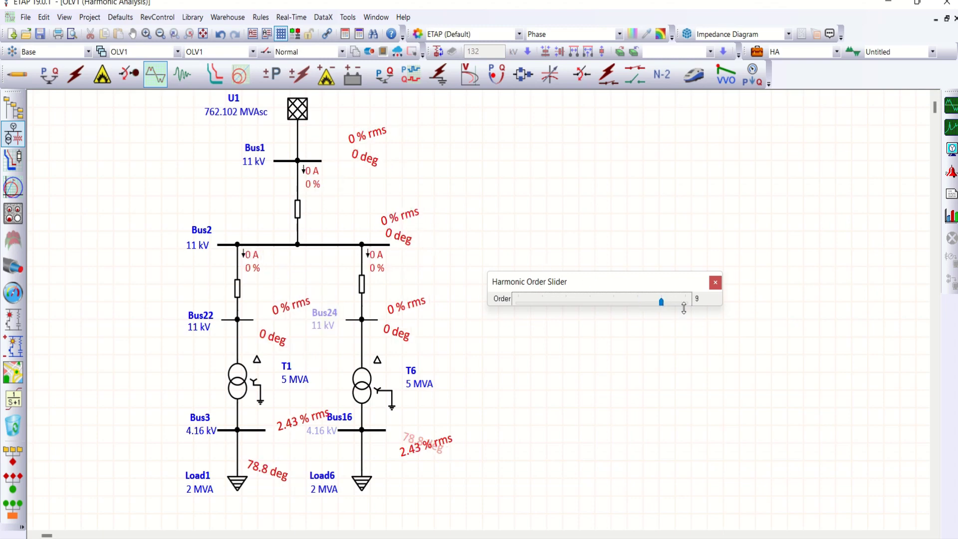
pyautogui.click(686, 302)
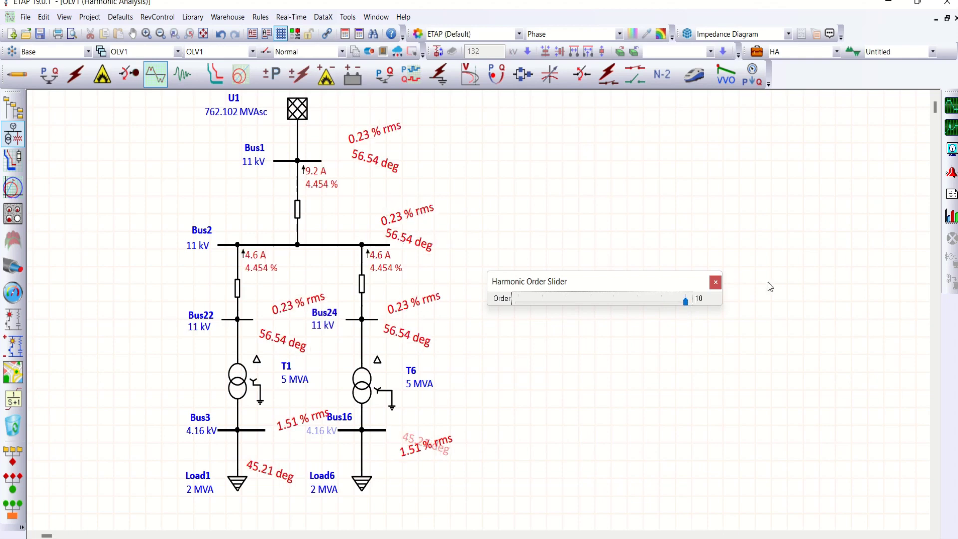
pyautogui.click(637, 302)
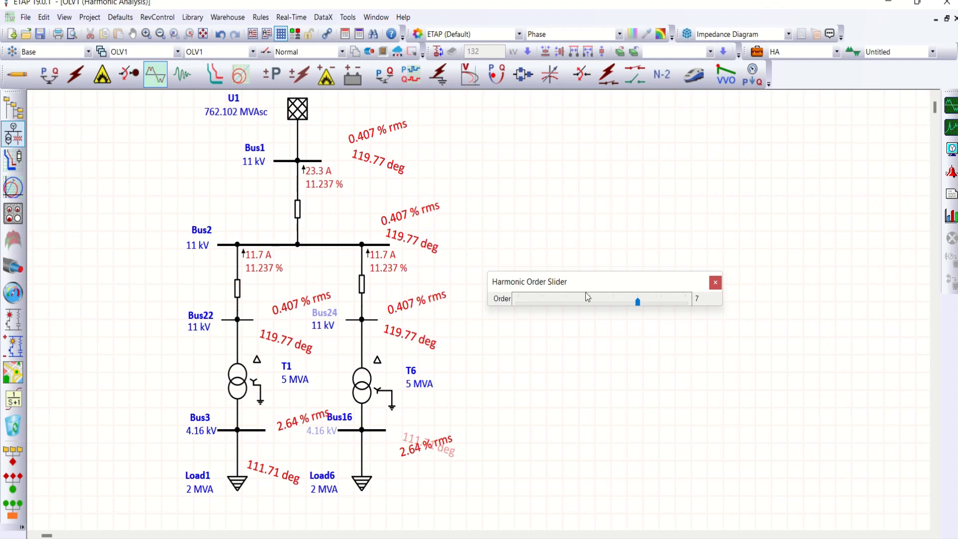
pyautogui.moveTo(636, 303); pyautogui.dragTo(591, 304)
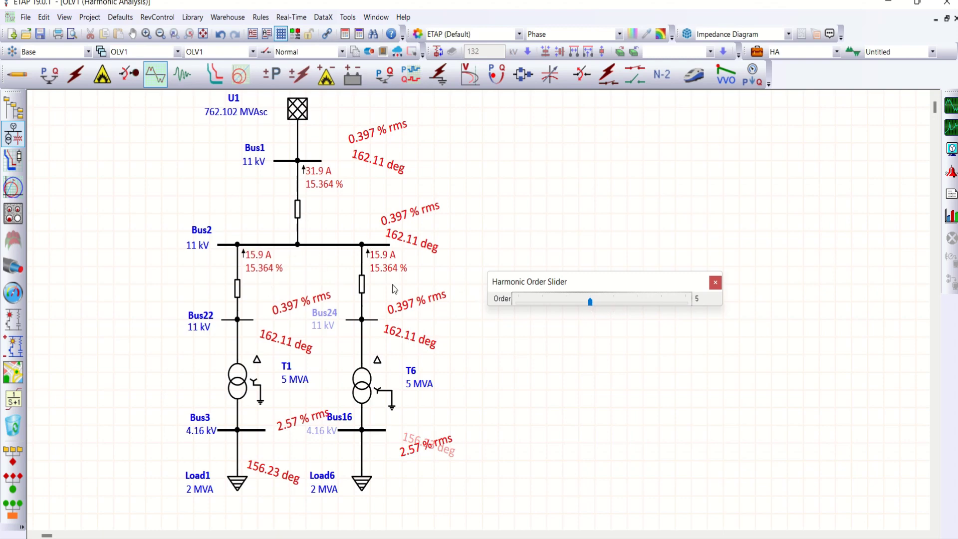
# - Set transformer T6's phase shift angle to 30° on its Grounding tab
pyautogui.click(715, 283)
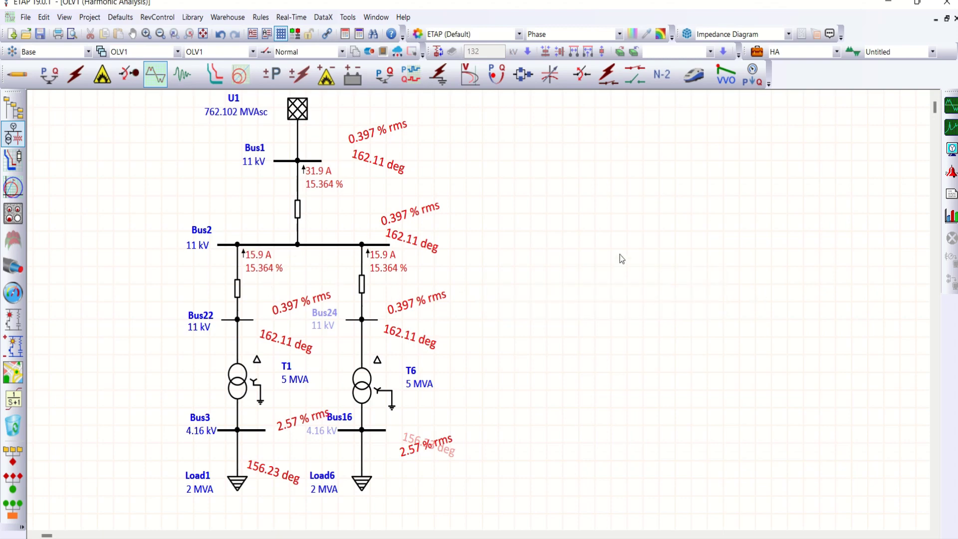
pyautogui.doubleClick(361, 394)
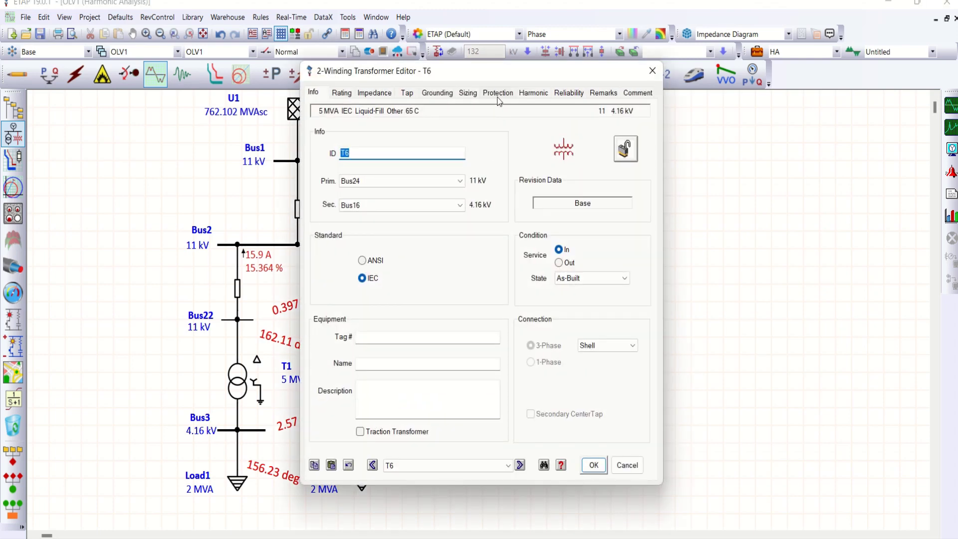
pyautogui.click(441, 97)
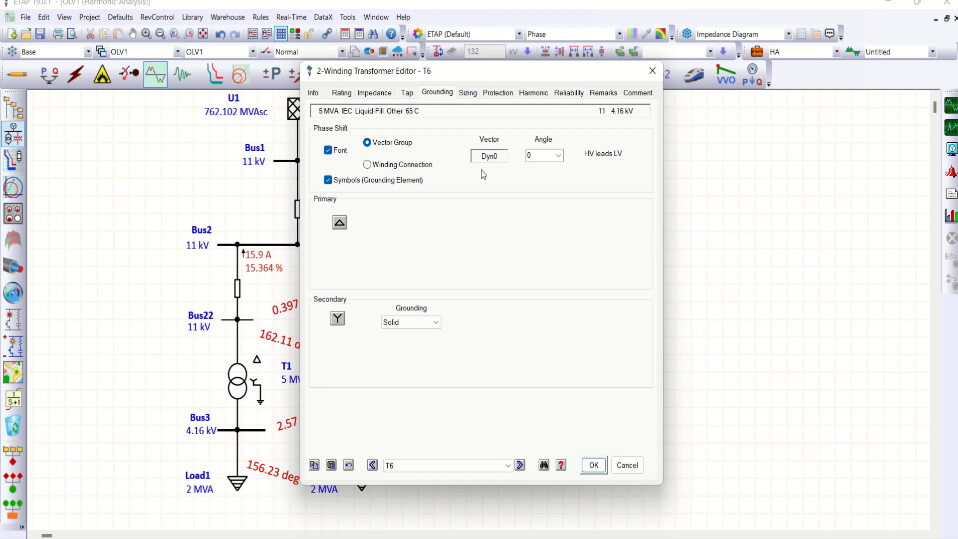
pyautogui.click(558, 156)
pyautogui.click(549, 175)
pyautogui.click(593, 465)
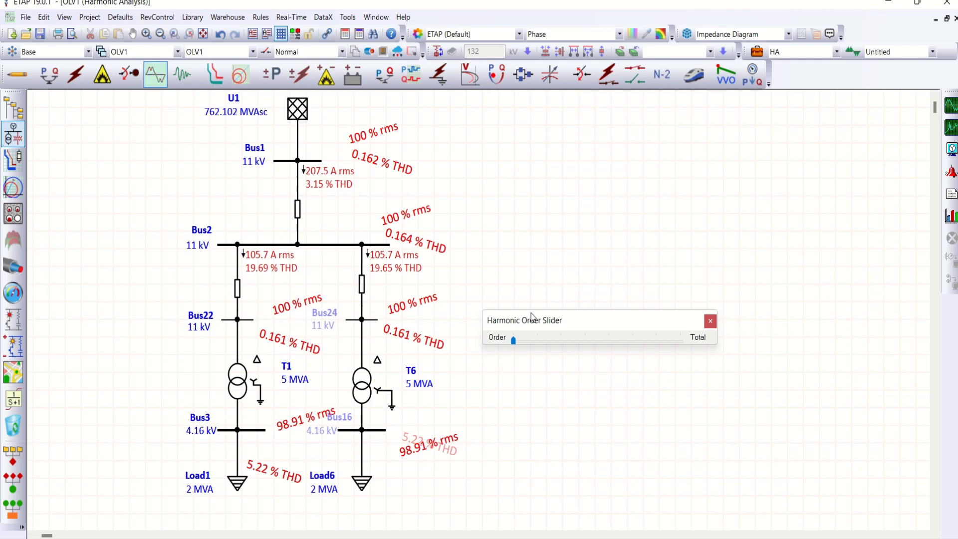
# - View harmonic orders 1, 3 and 5, where the 16 A feeder currents give 0 % on 11 kV buses
pyautogui.click(538, 343)
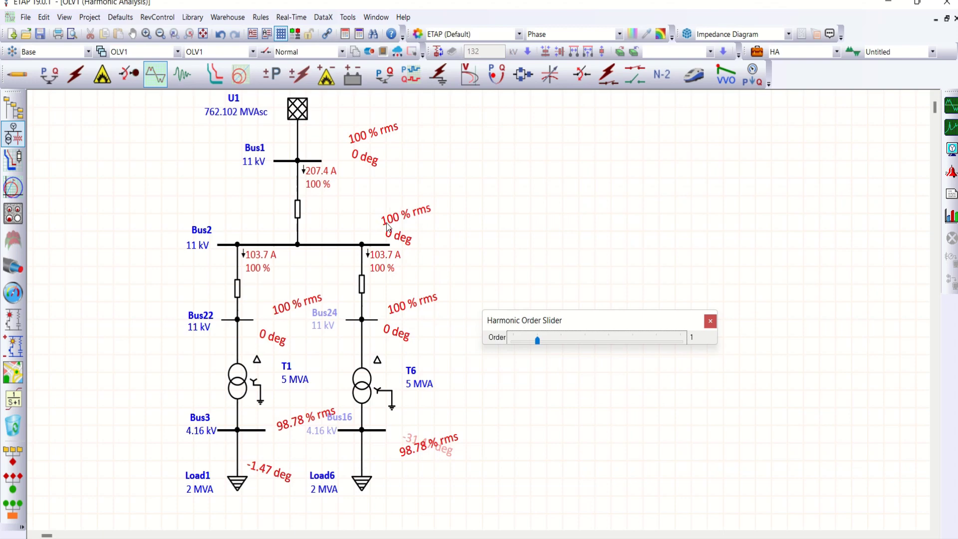
pyautogui.click(562, 341)
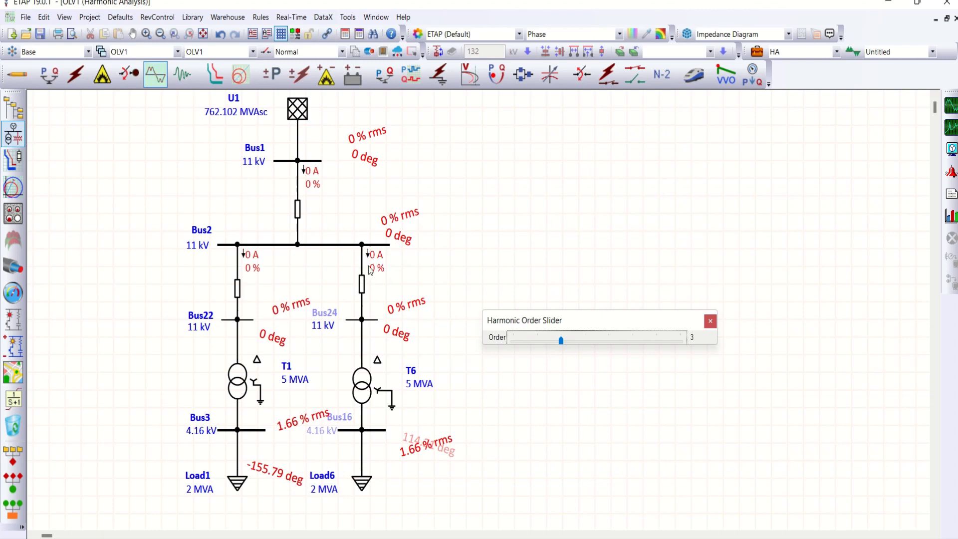
pyautogui.click(584, 340)
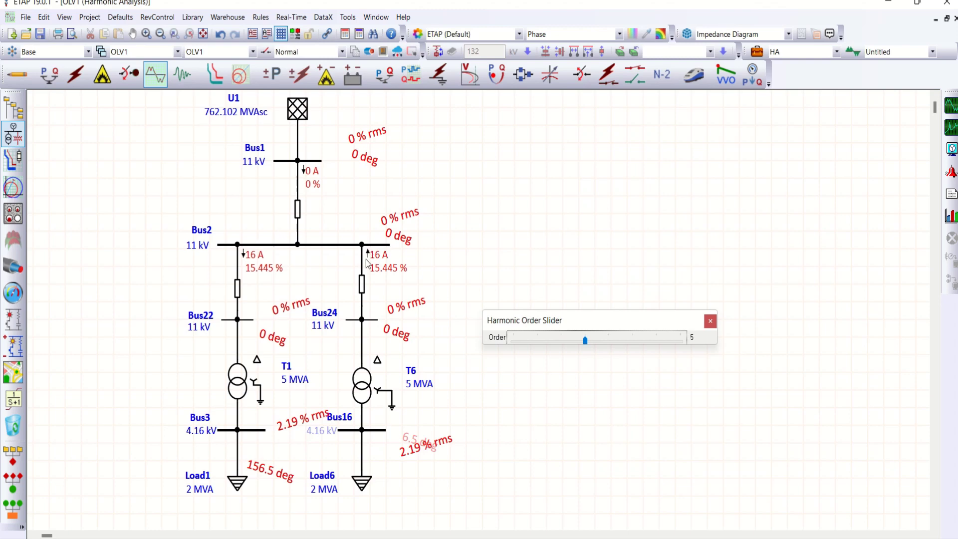
pyautogui.moveTo(362, 246)
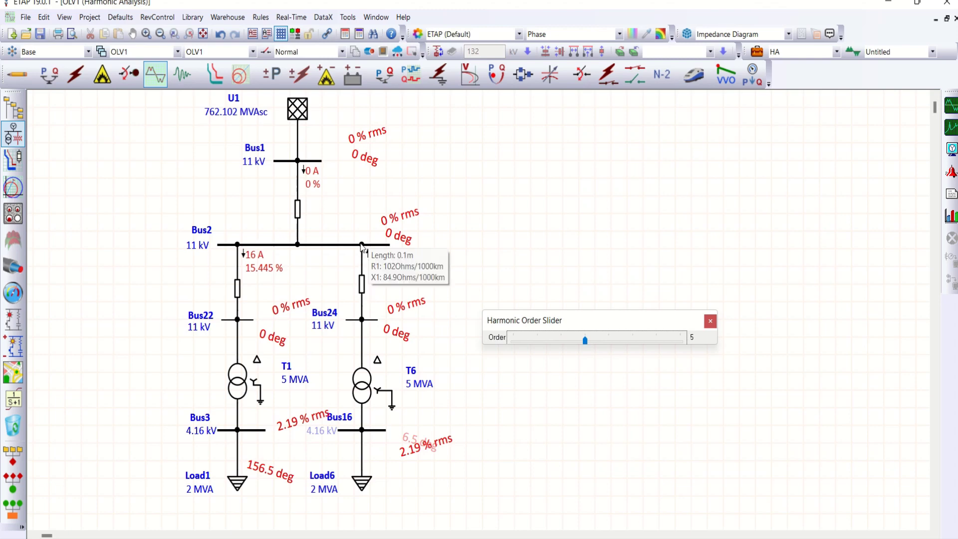